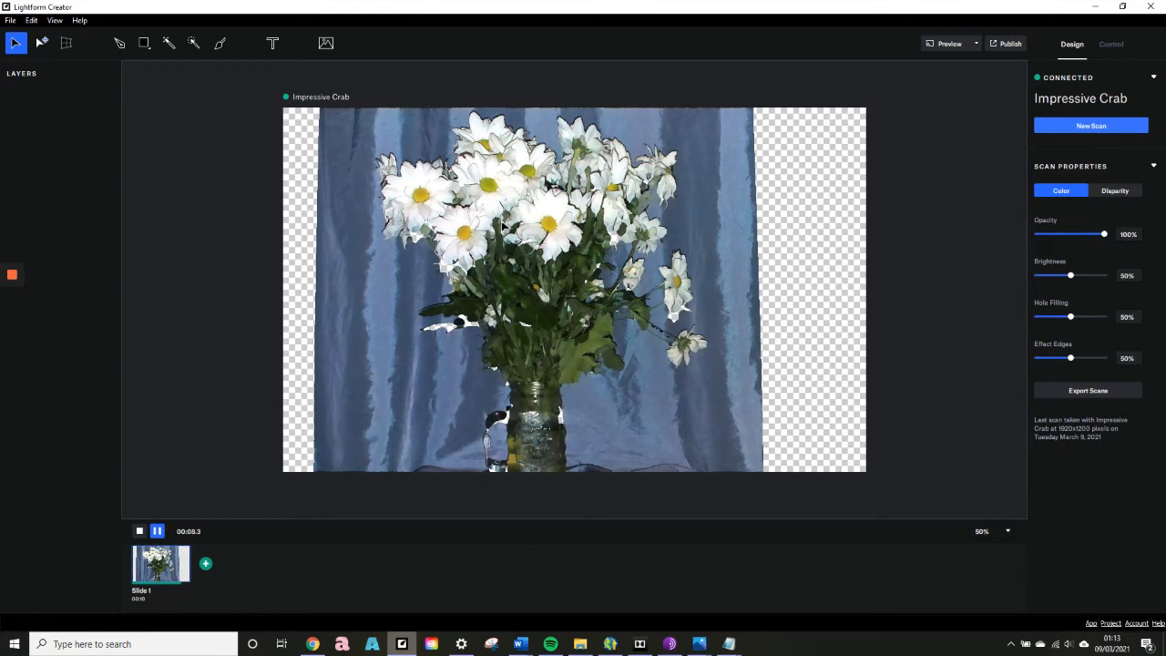
# Examine the scanned daisies and vase up close.
pyautogui.scroll(3, 502, 224)
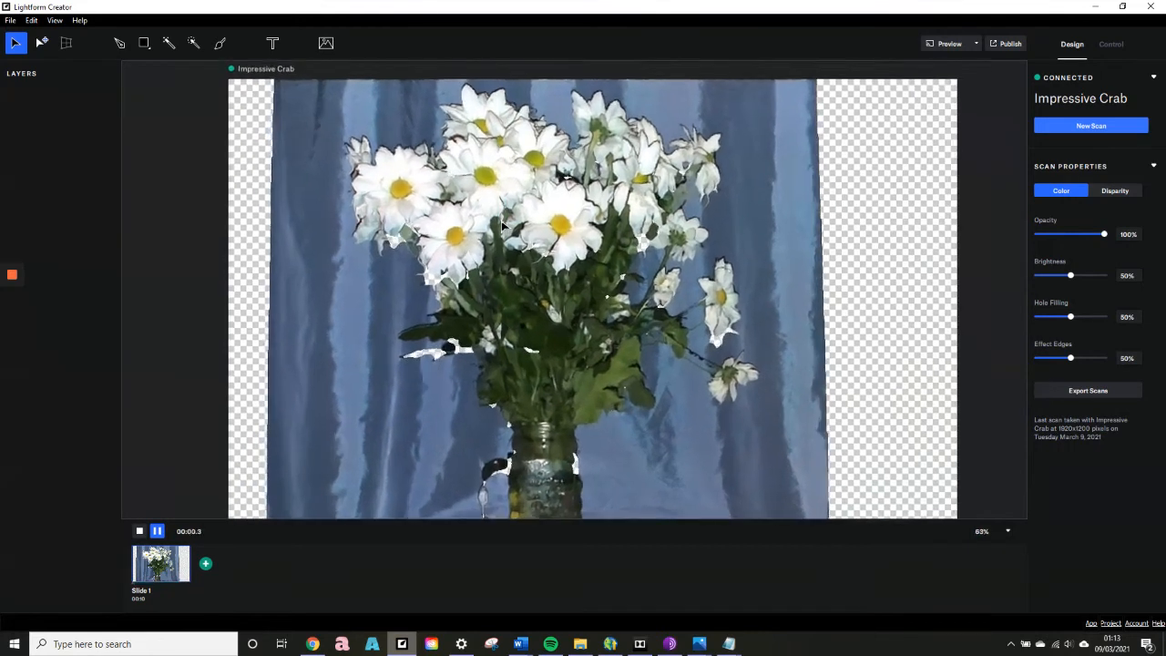
pyautogui.scroll(4, 465, 233)
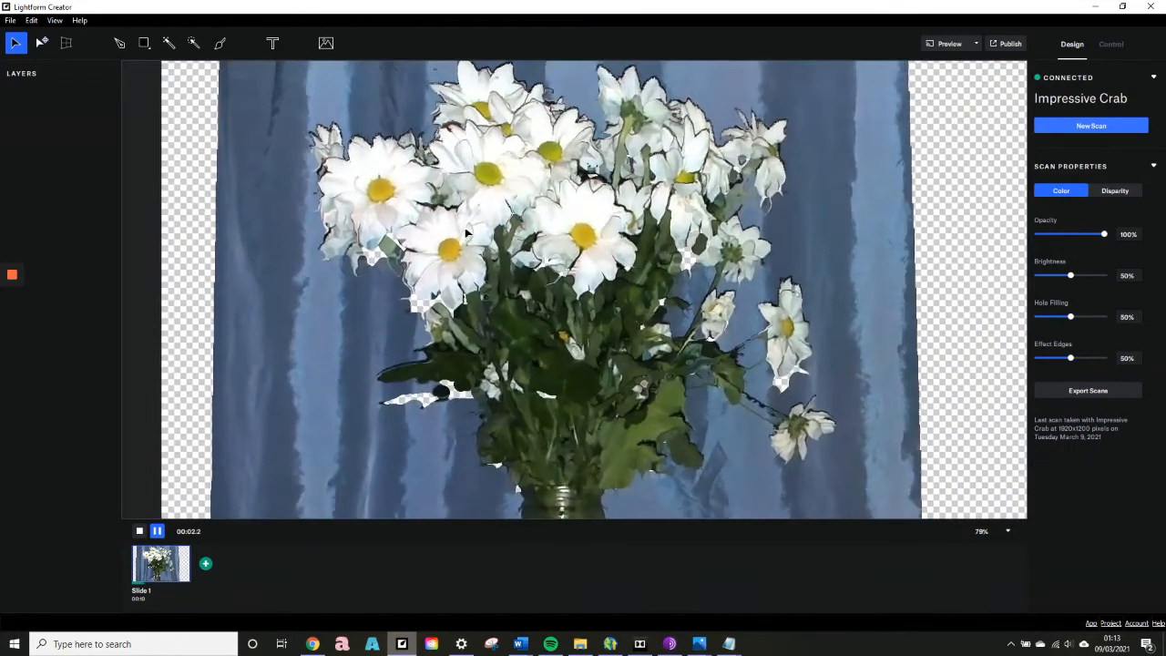
pyautogui.scroll(3, 465, 233)
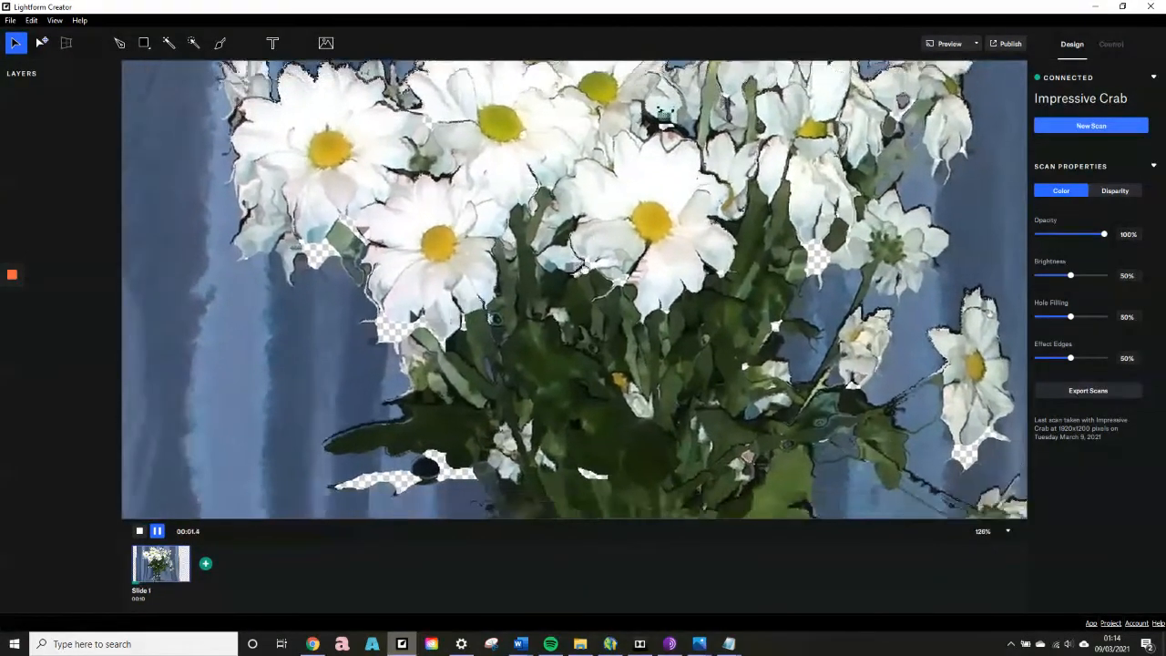
pyautogui.moveTo(585, 267); pyautogui.dragTo(583, 317, button='middle')
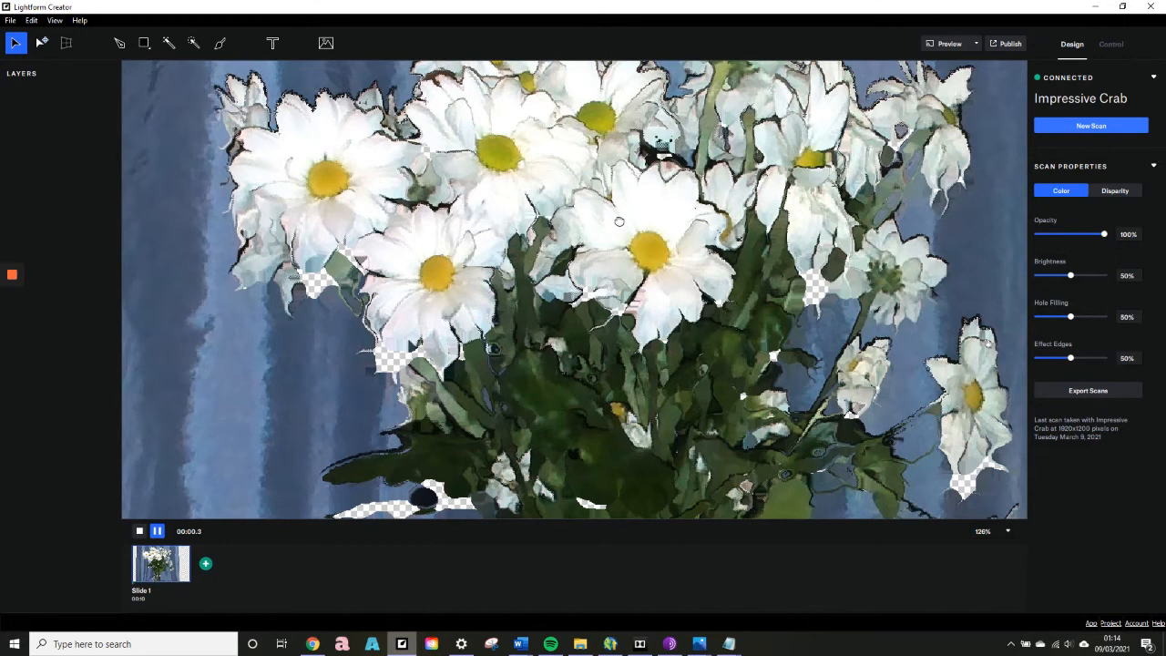
pyautogui.moveTo(516, 198); pyautogui.dragTo(636, 215)
pyautogui.scroll(-3, 378, 208)
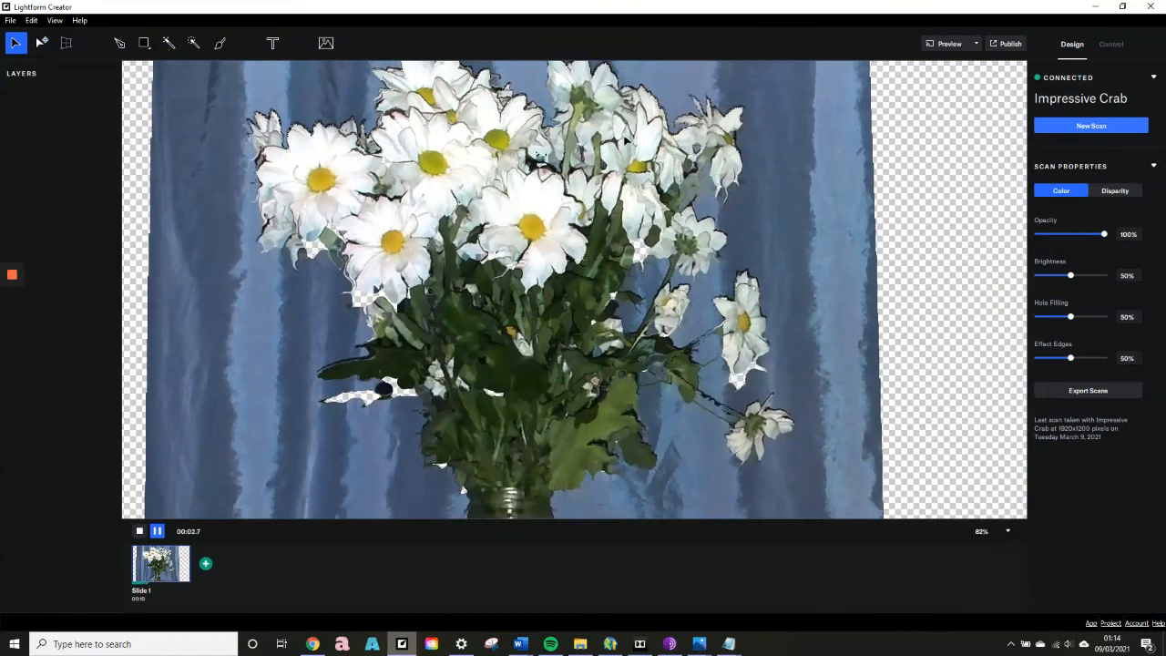
pyautogui.scroll(-2, 629, 137)
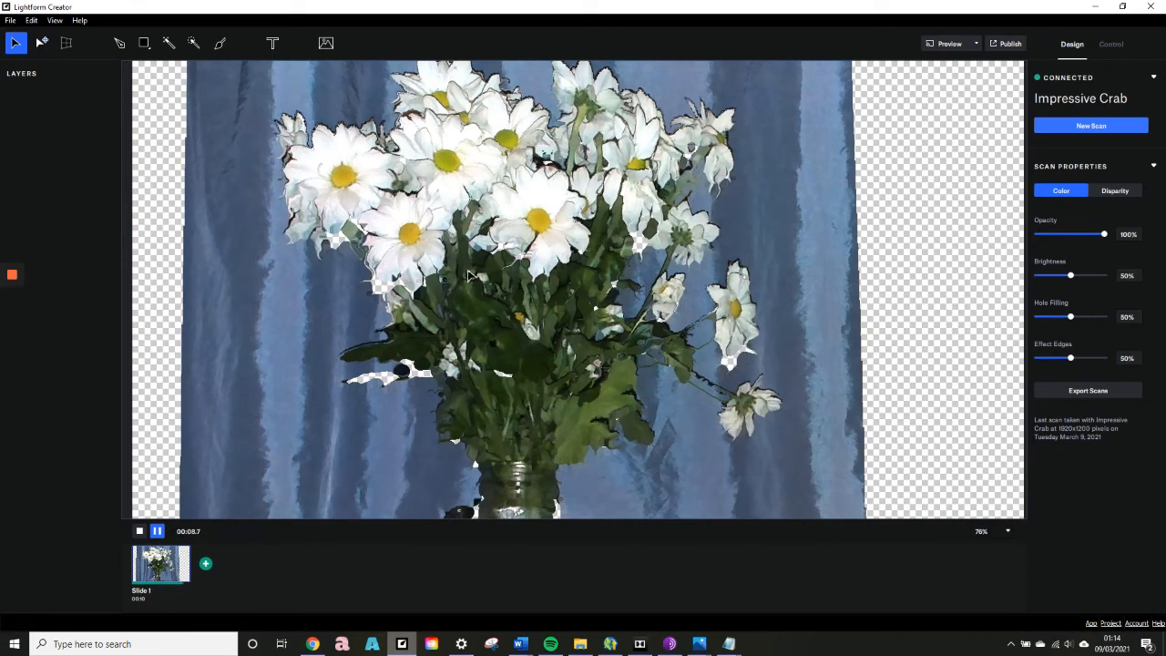
# Start a Magic Brush selection on the upper-centre daisy's petals in Color mode with brush size 20 and tolerance 3.
pyautogui.click(195, 44)
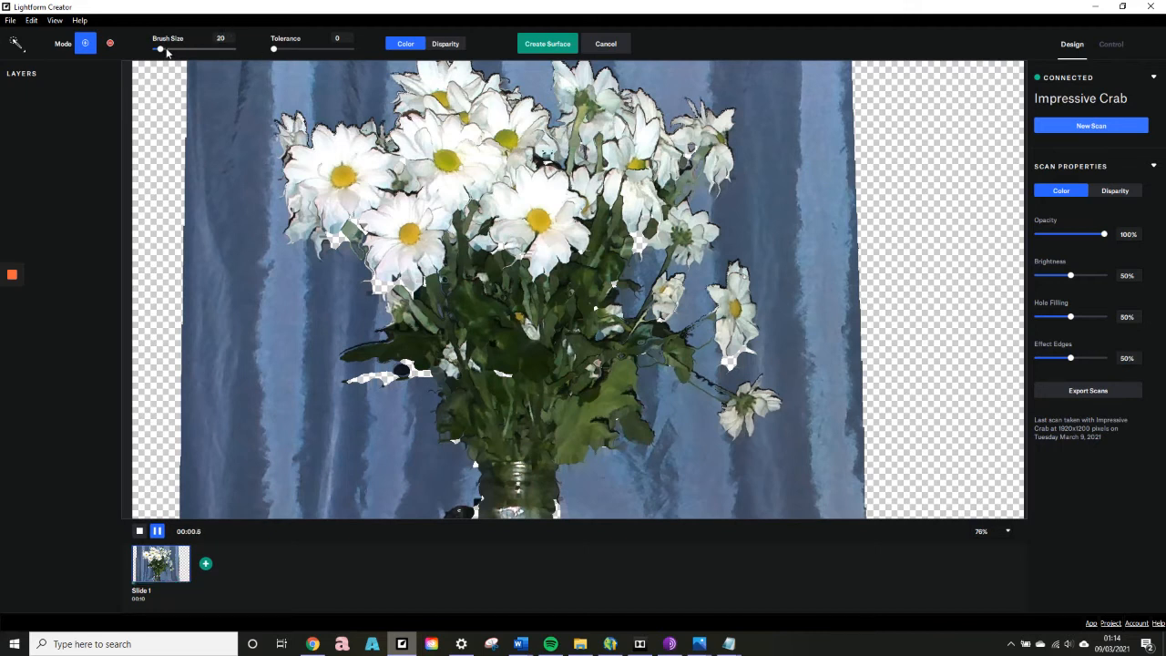
pyautogui.click(15, 43)
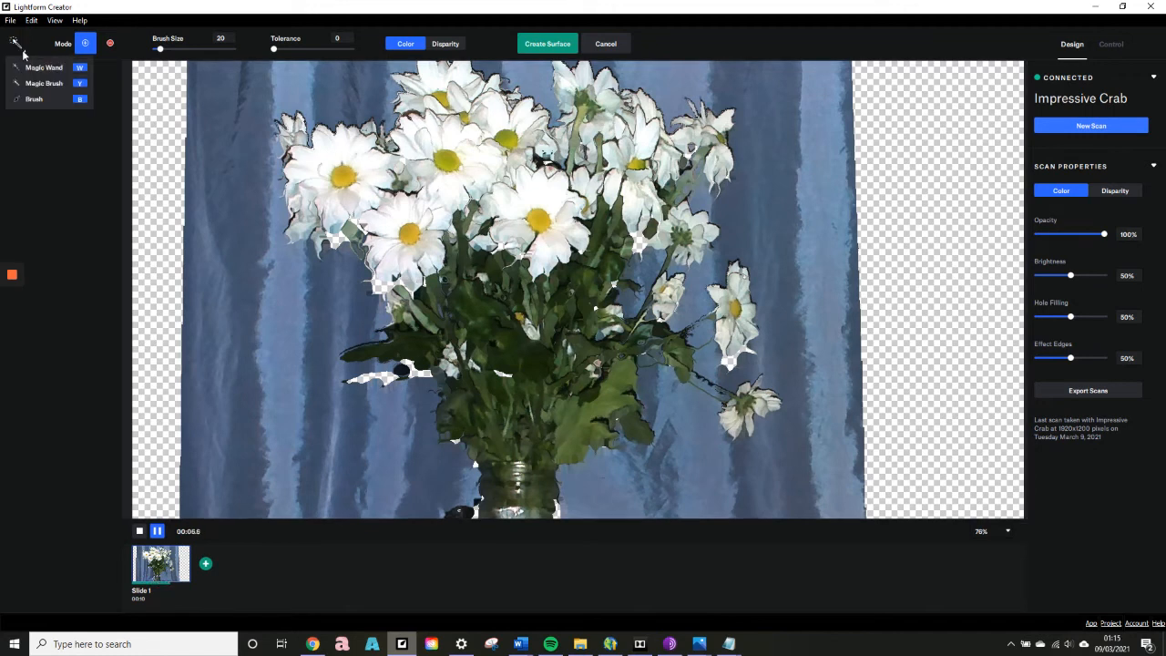
pyautogui.click(47, 132)
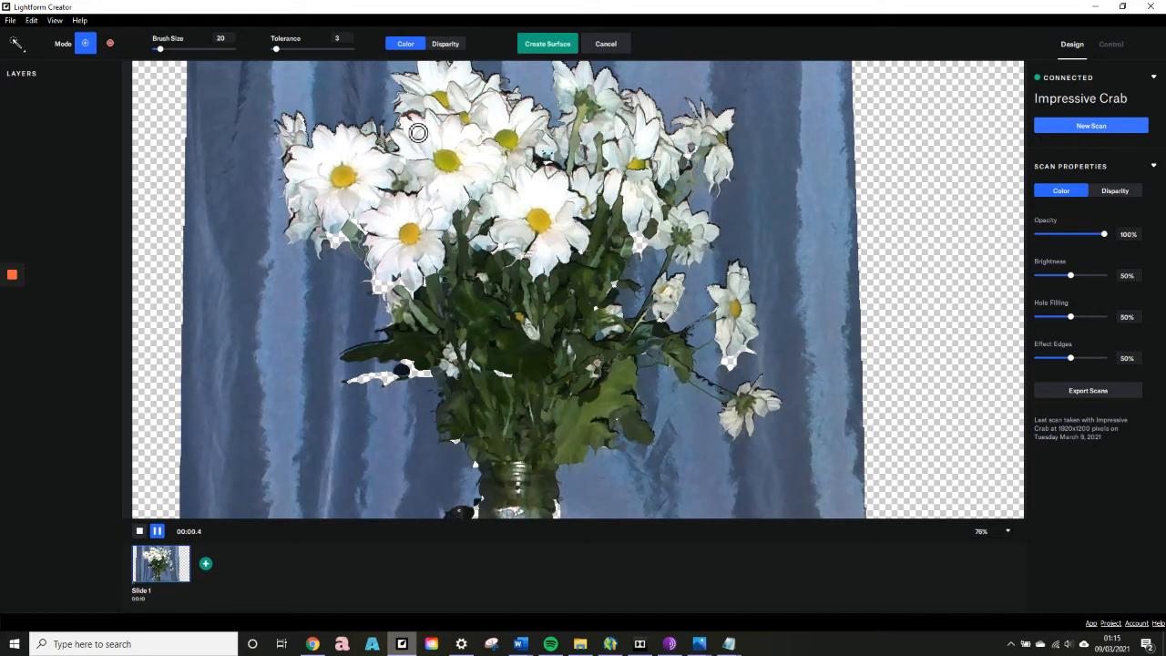
pyautogui.moveTo(418, 133)
pyautogui.mouseDown()
pyautogui.moveTo(409, 122)
pyautogui.moveTo(421, 147)
pyautogui.mouseUp()
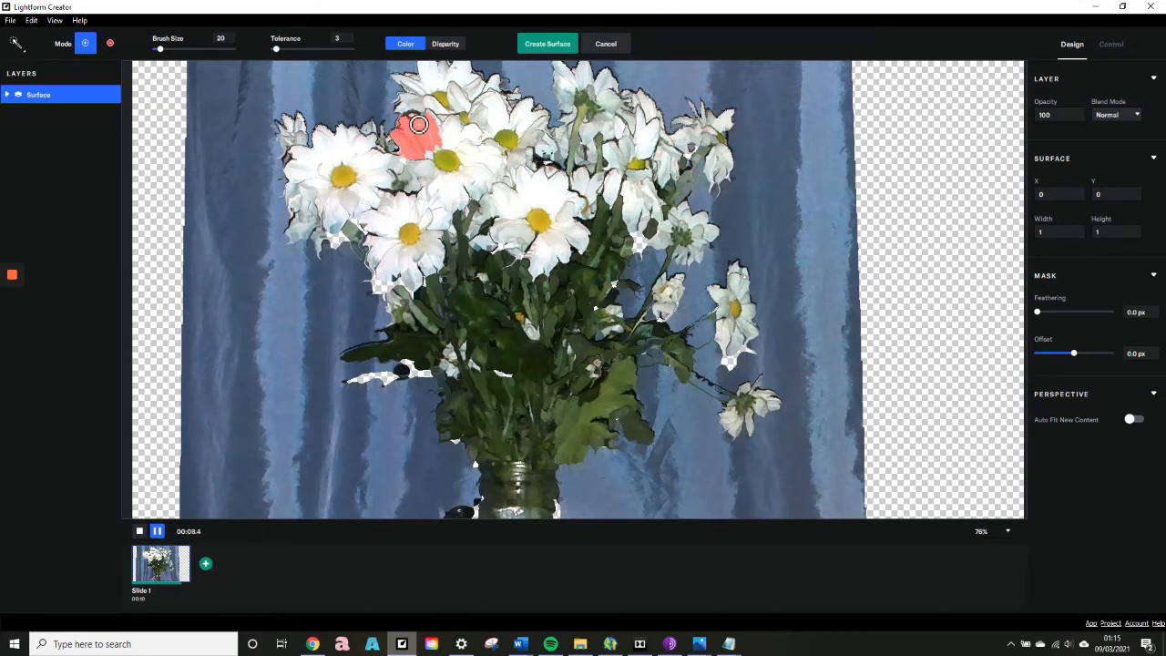
pyautogui.moveTo(435, 128)
pyautogui.mouseDown()
pyautogui.moveTo(443, 139)
pyautogui.moveTo(454, 129)
pyautogui.mouseUp()
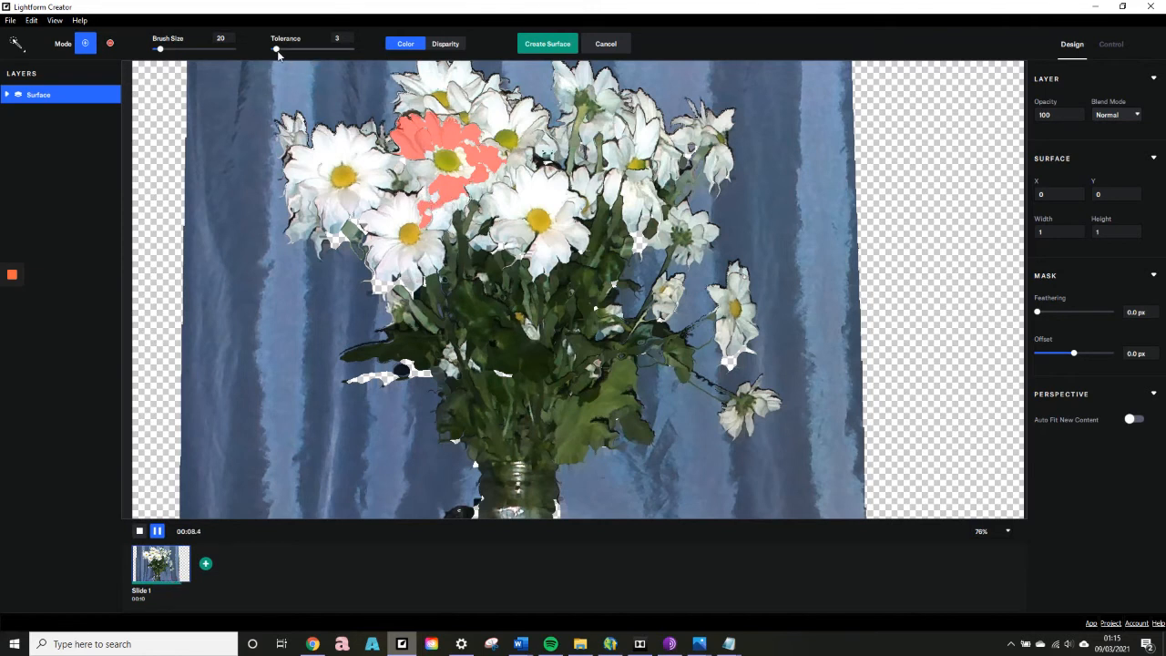
# Erase the selection's spill below the daisy at tolerance 2, and fill in its remaining petals at tolerance 0 and brush size 13.
pyautogui.moveTo(277, 50); pyautogui.dragTo(275, 49)
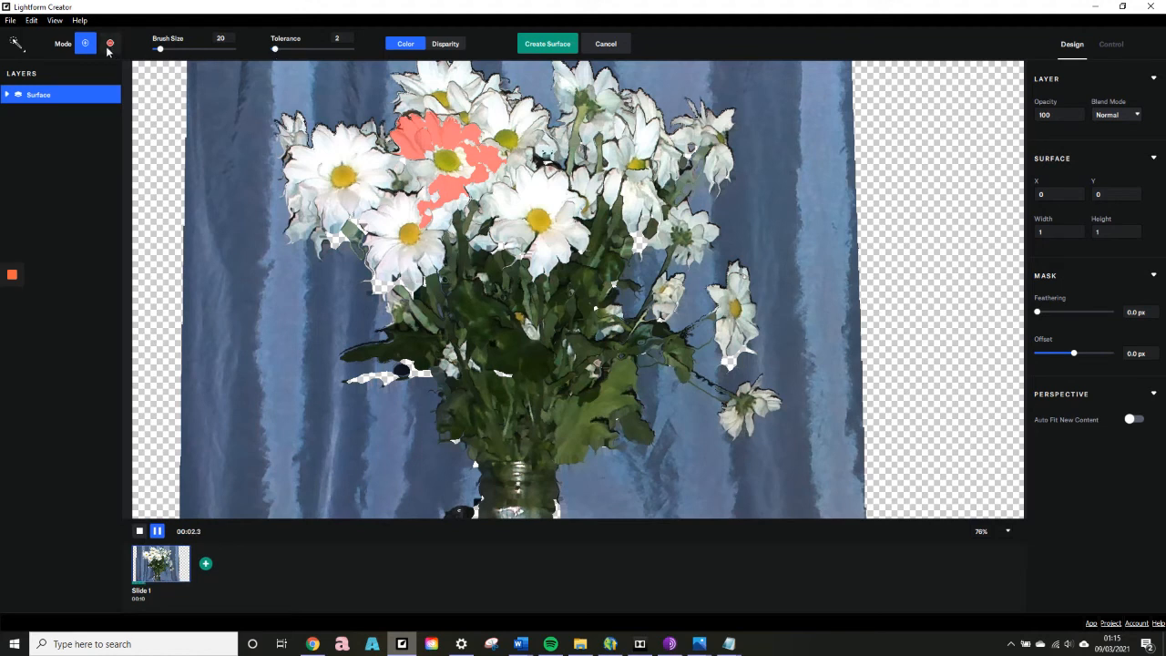
pyautogui.click(109, 46)
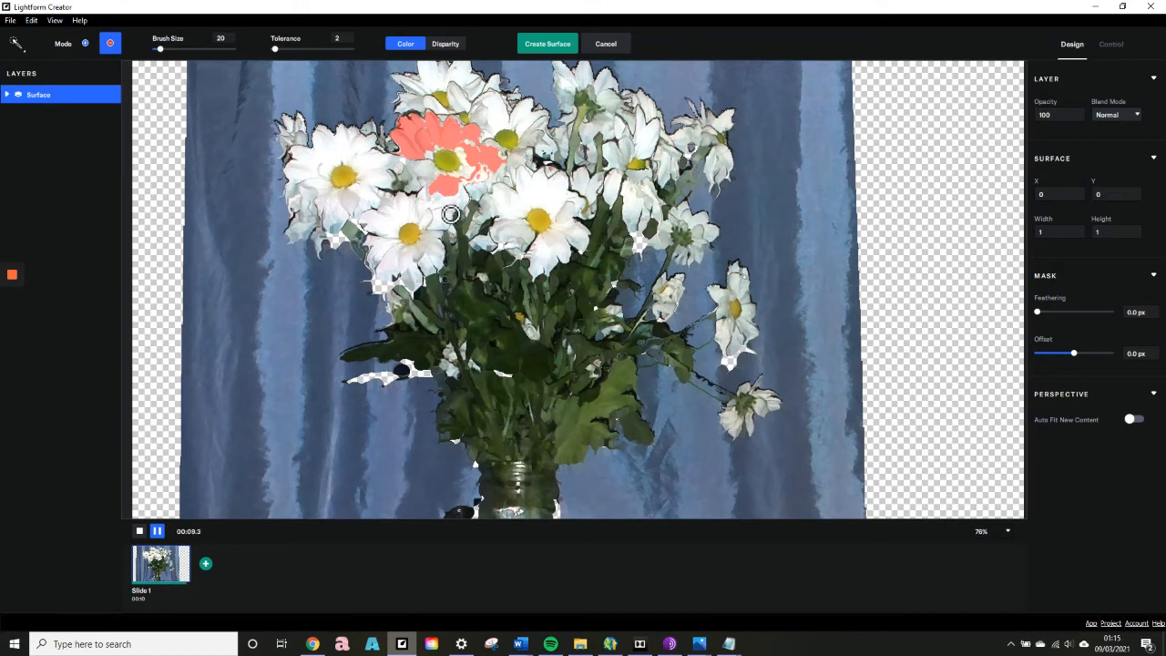
pyautogui.click(85, 44)
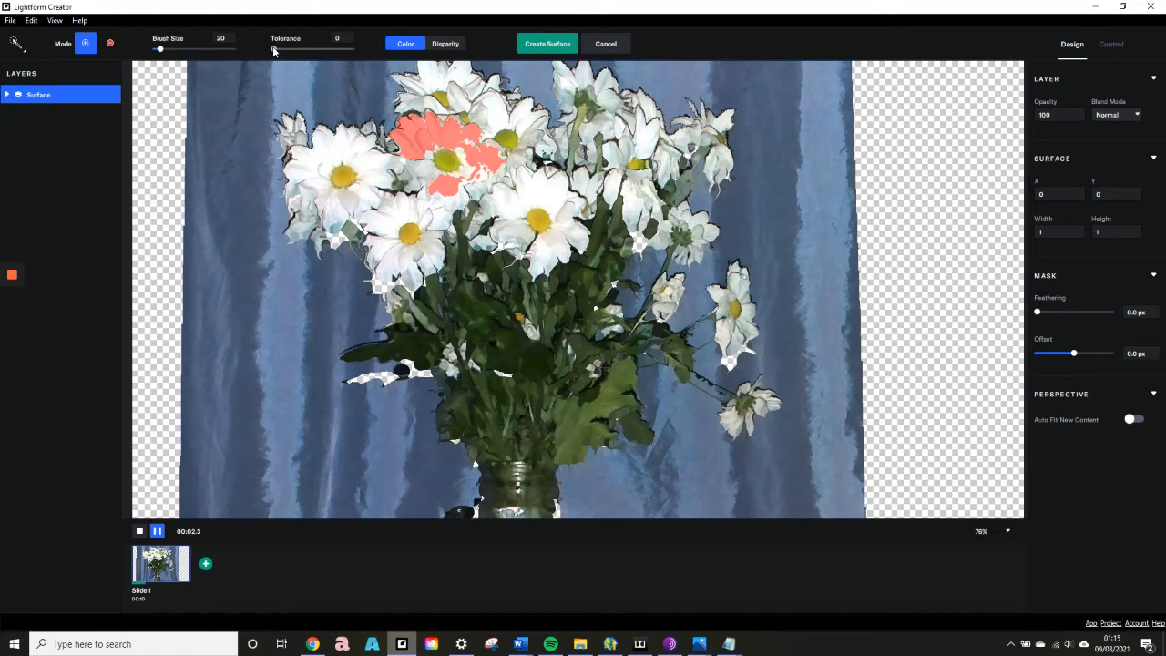
pyautogui.moveTo(473, 176)
pyautogui.mouseDown()
pyautogui.moveTo(438, 182)
pyautogui.moveTo(419, 167)
pyautogui.moveTo(448, 150)
pyautogui.moveTo(450, 168)
pyautogui.mouseUp()
pyautogui.press('alt')
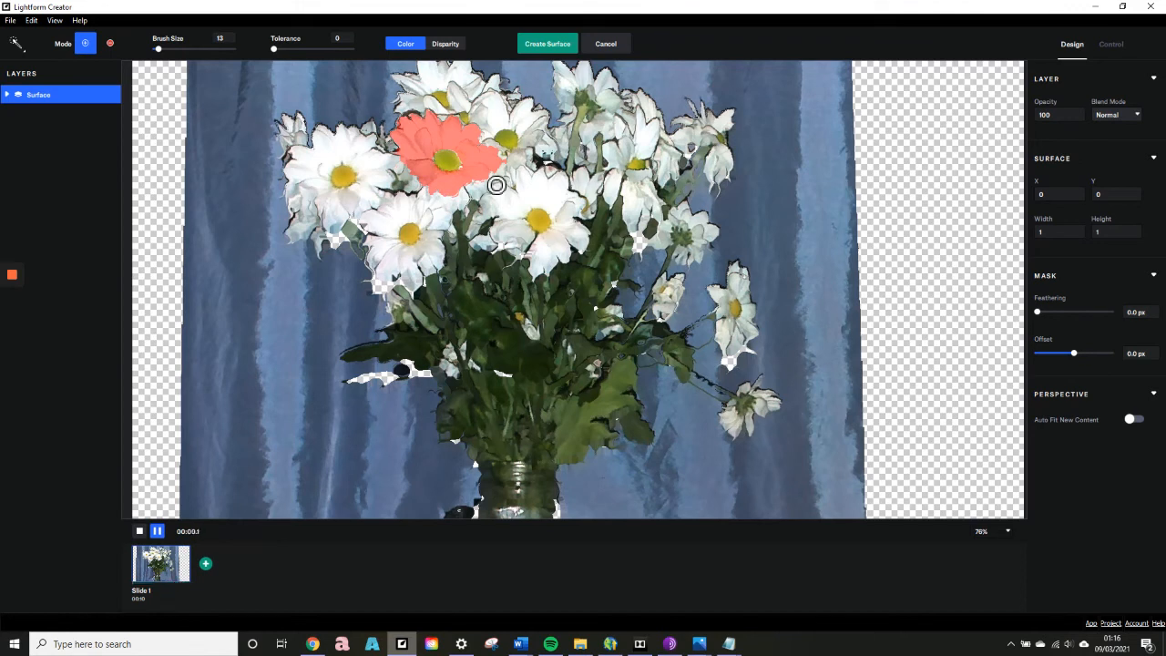
# Switch the selection tool to the plain Brush and set its size to 6.
pyautogui.click(23, 52)
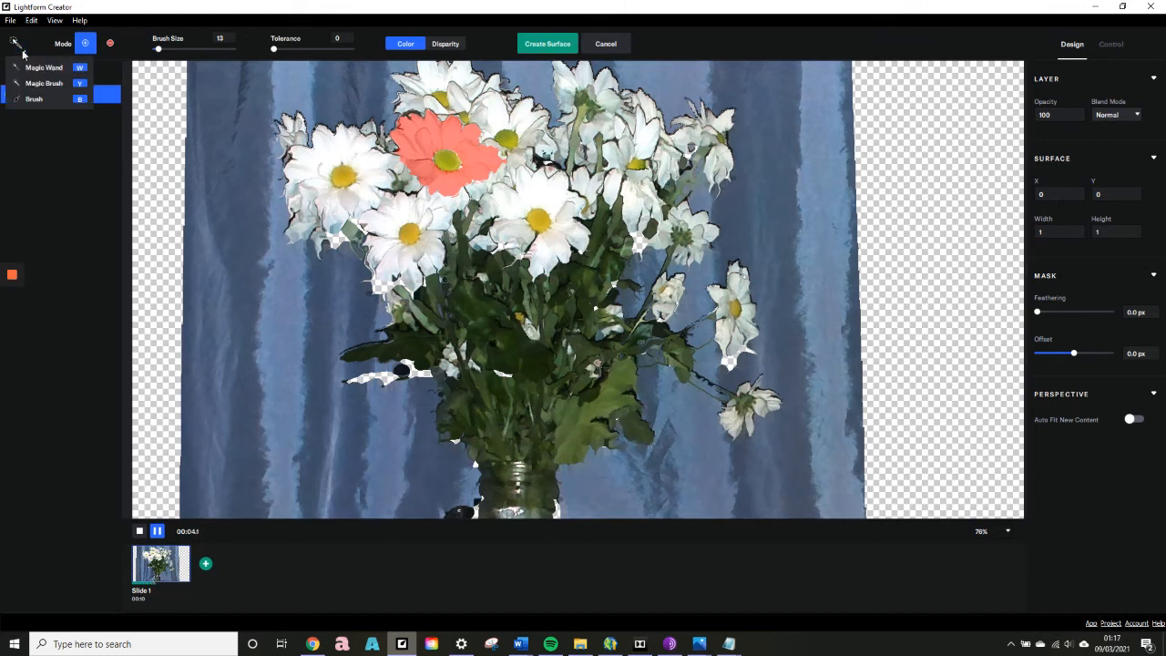
pyautogui.click(37, 99)
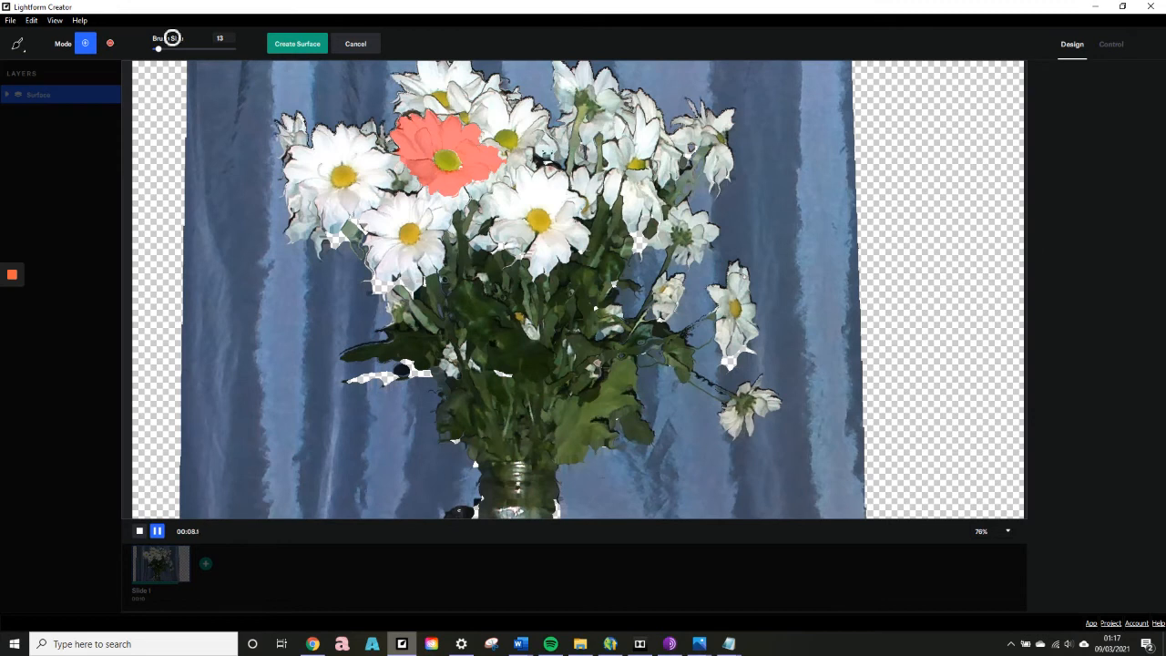
pyautogui.moveTo(158, 50)
pyautogui.mouseDown()
pyautogui.moveTo(183, 49)
pyautogui.moveTo(160, 54)
pyautogui.mouseUp()
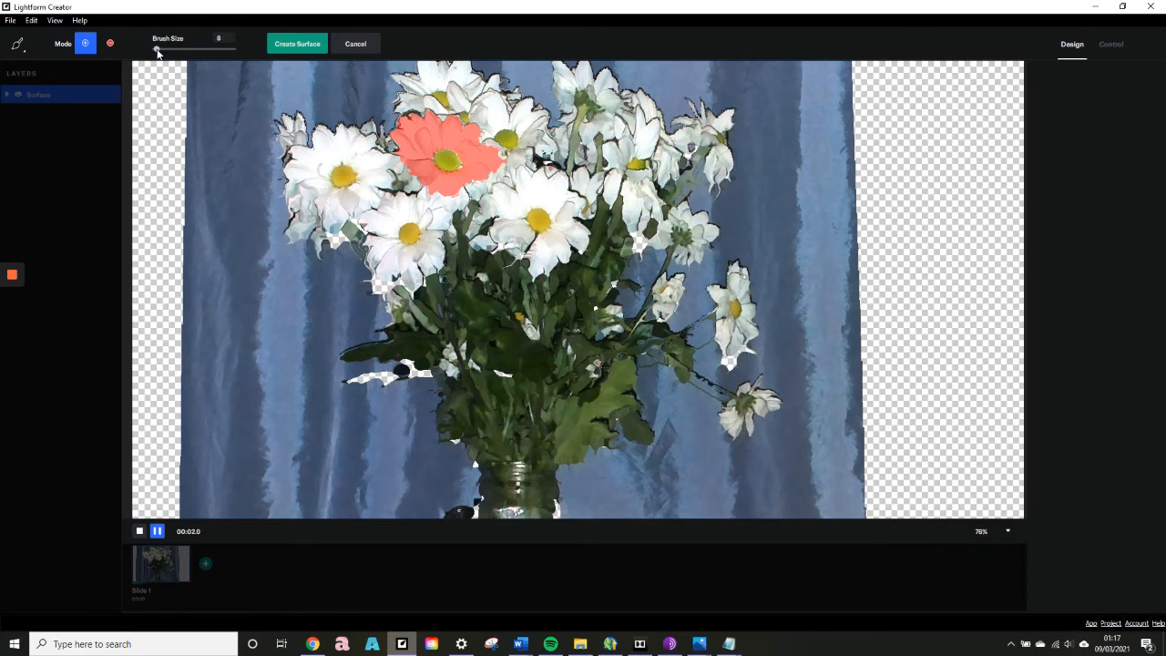
pyautogui.moveTo(157, 50); pyautogui.dragTo(156, 50)
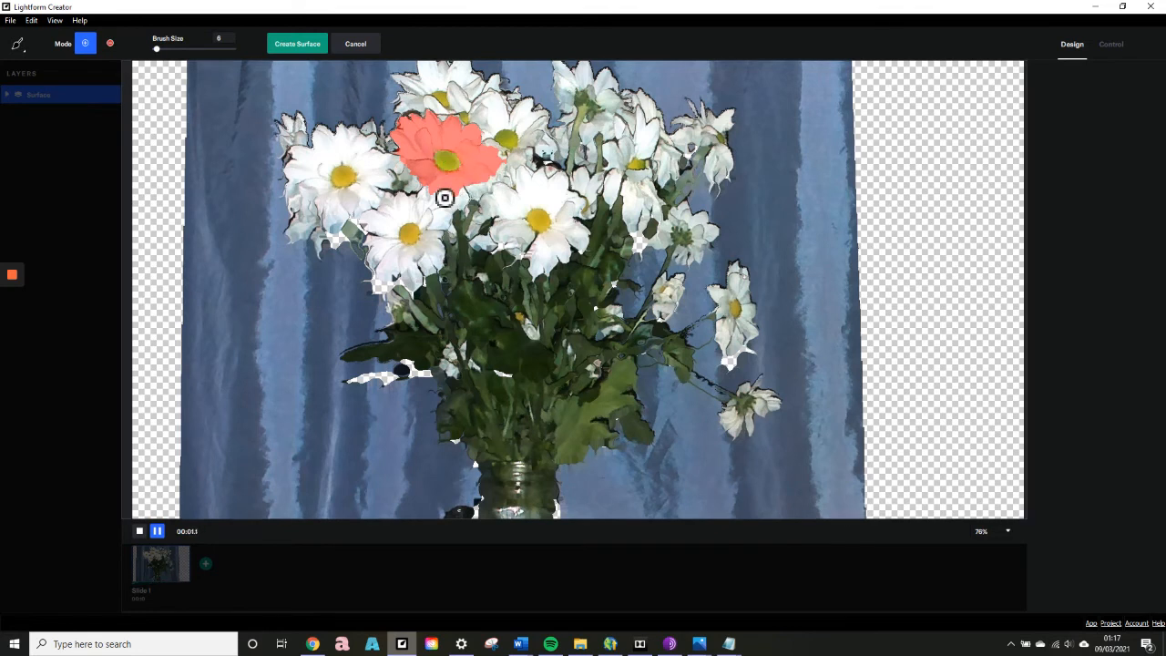
# Create a surface from the painted daisy selection with a fit accuracy of 24%.
pyautogui.click(295, 46)
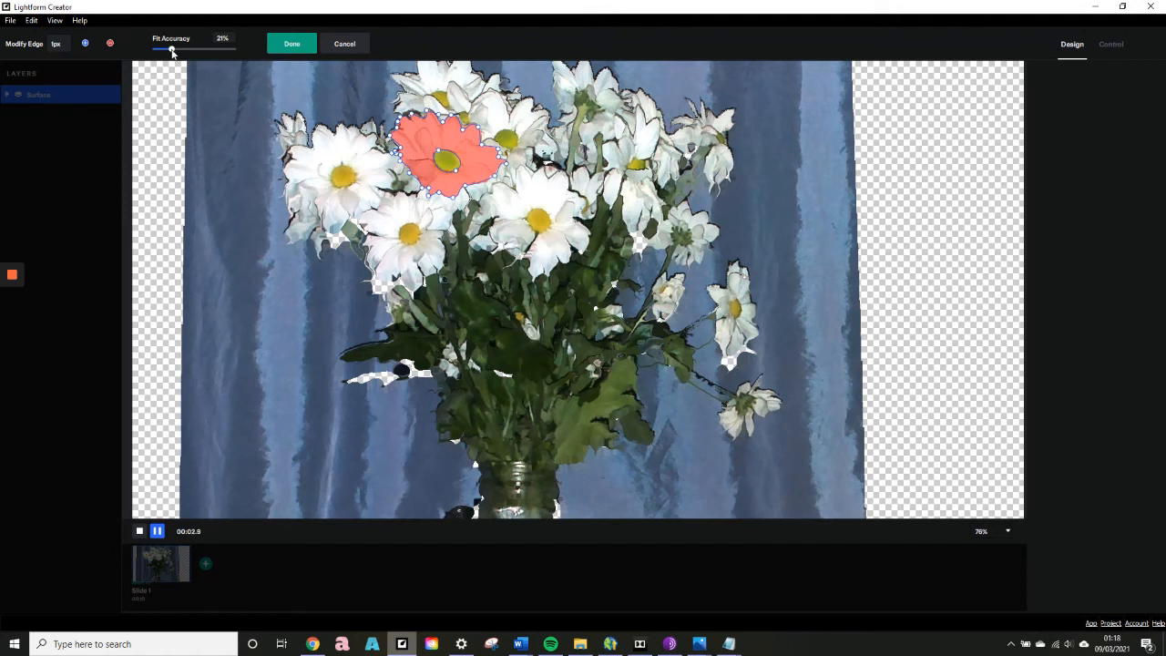
pyautogui.moveTo(173, 52); pyautogui.dragTo(187, 49)
pyautogui.moveTo(185, 50); pyautogui.dragTo(176, 52)
pyautogui.click(290, 45)
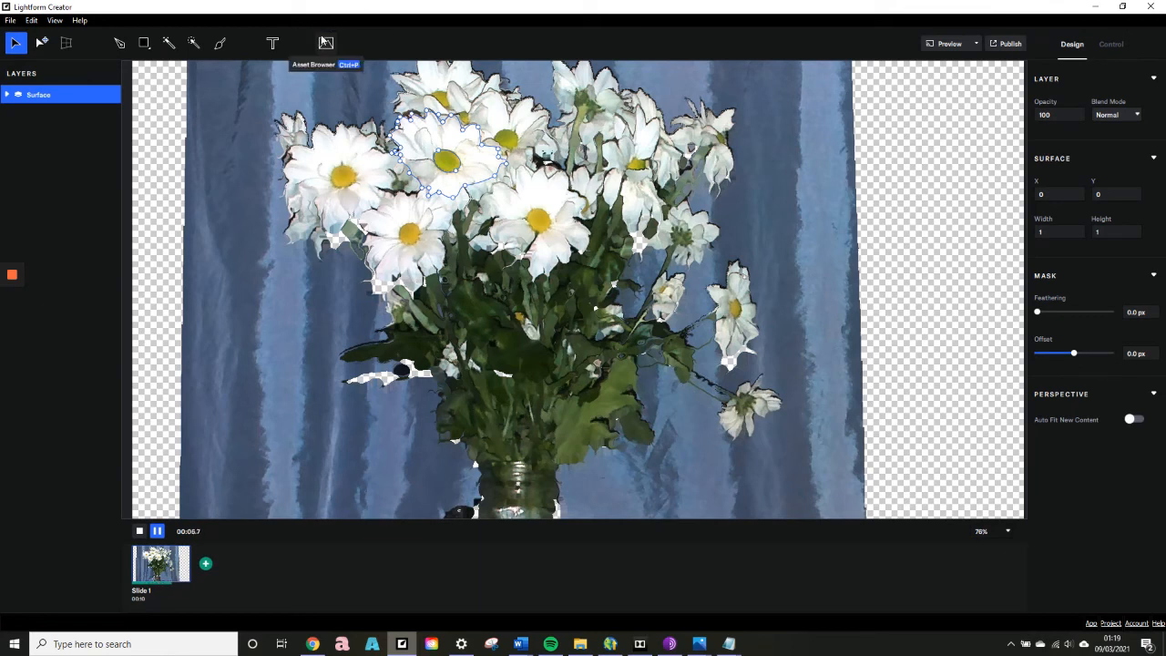
# Insert the built-in Tie Dye generator into the daisy surface.
pyautogui.click(326, 43)
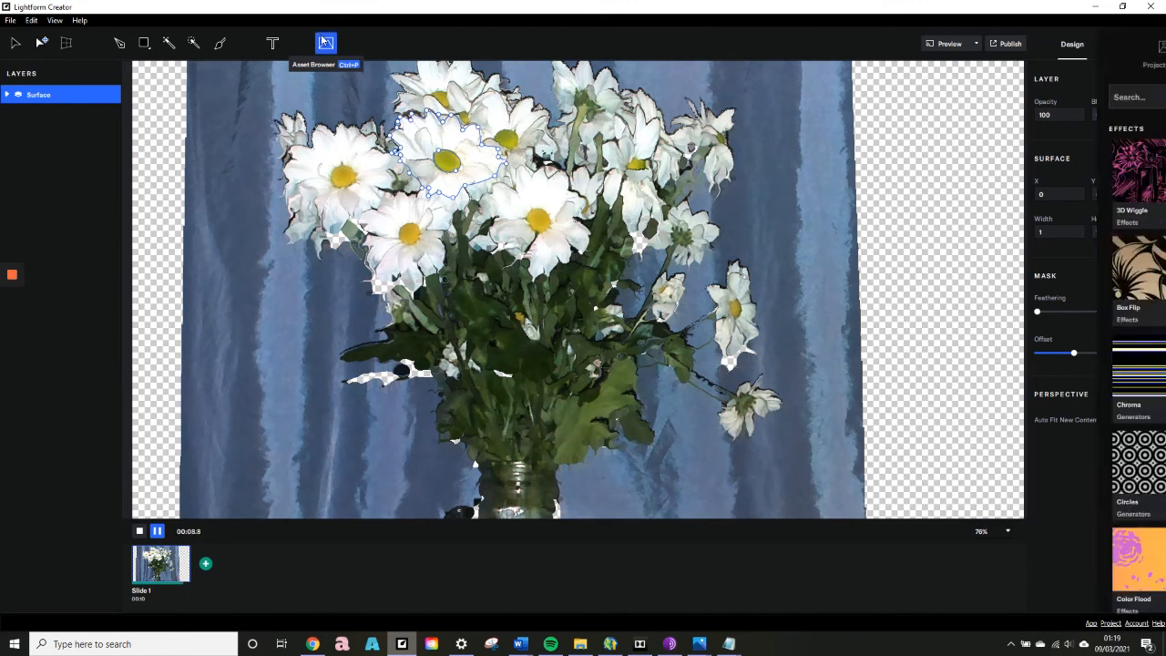
pyautogui.moveTo(1081, 246)
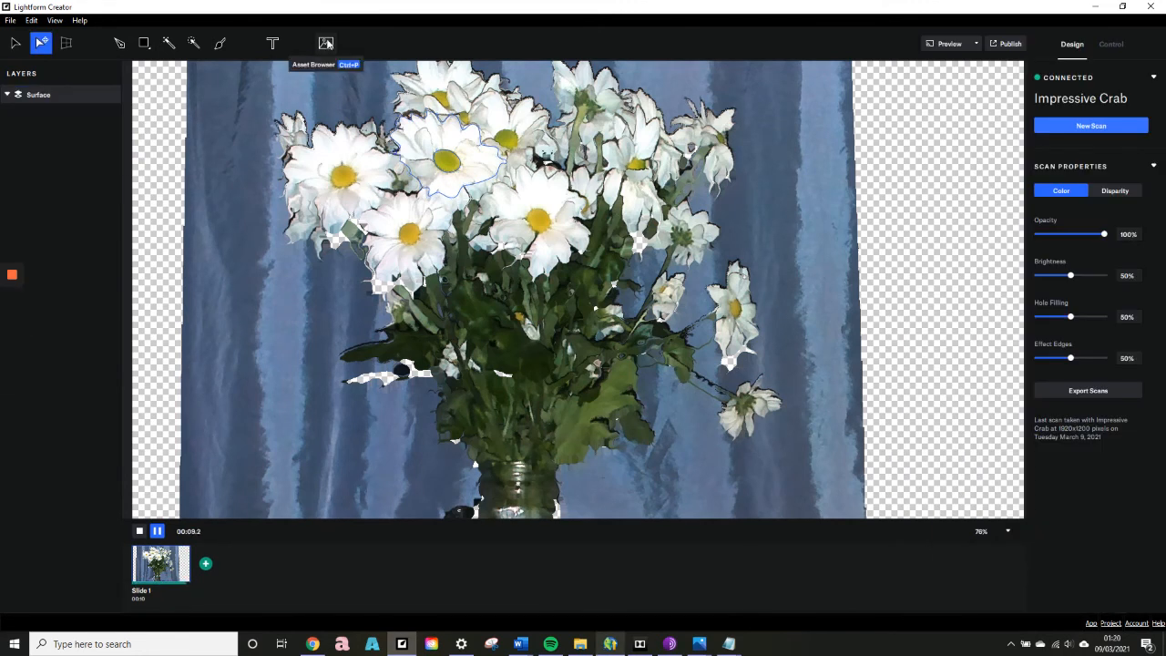
pyautogui.click(326, 43)
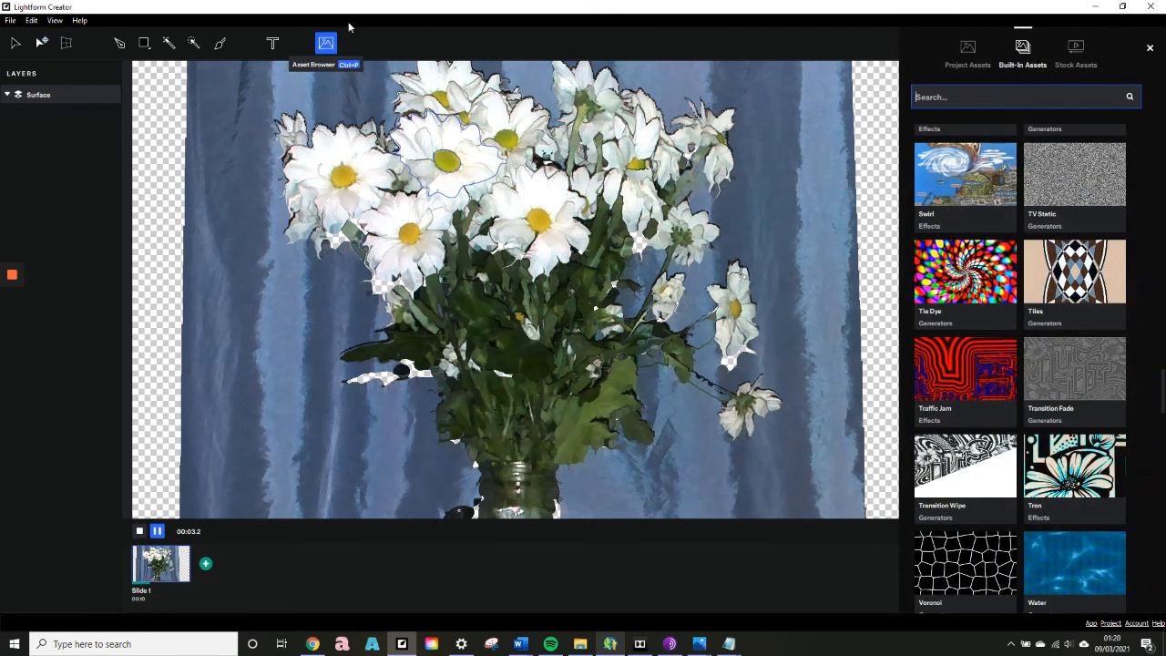
pyautogui.moveTo(981, 253)
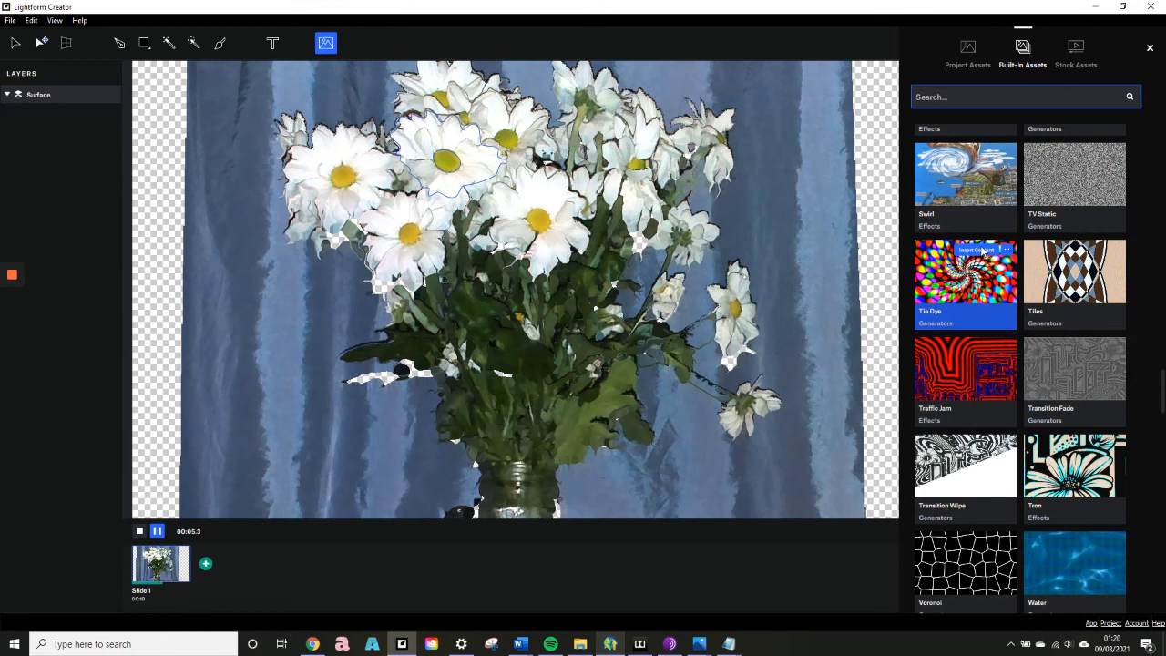
pyautogui.click(983, 252)
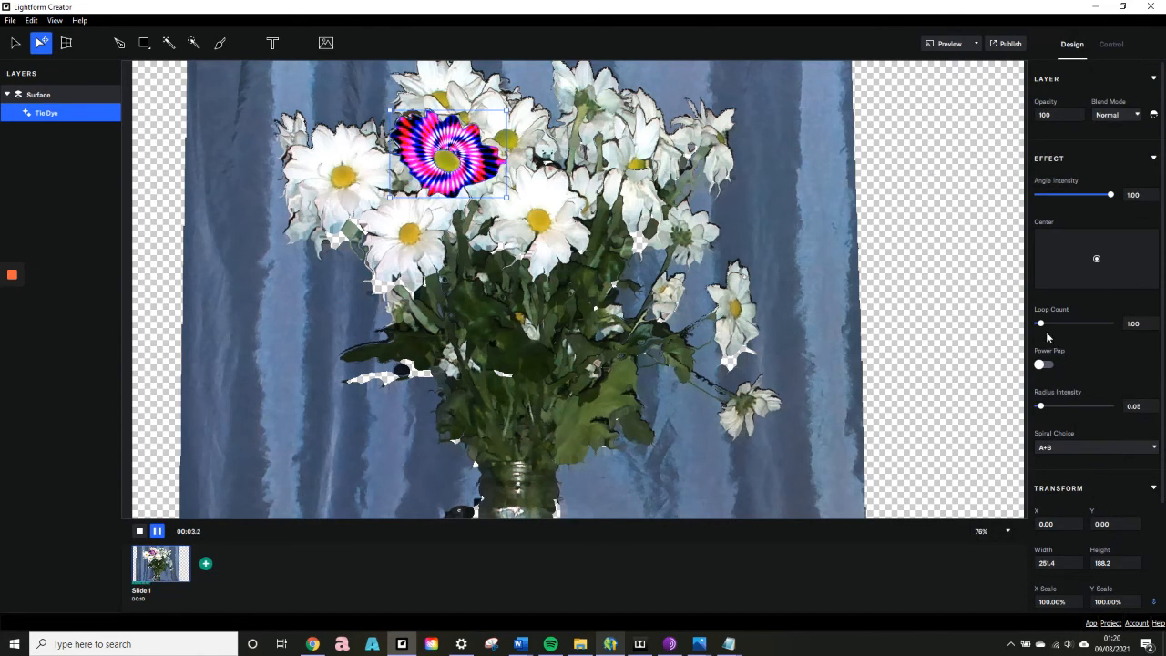
# Set Tie Dye's loop count to 7.10, radius intensity to 0.25 and spiral choice to A, scaling it to about 103% by 118%.
pyautogui.moveTo(1043, 323); pyautogui.dragTo(1064, 325)
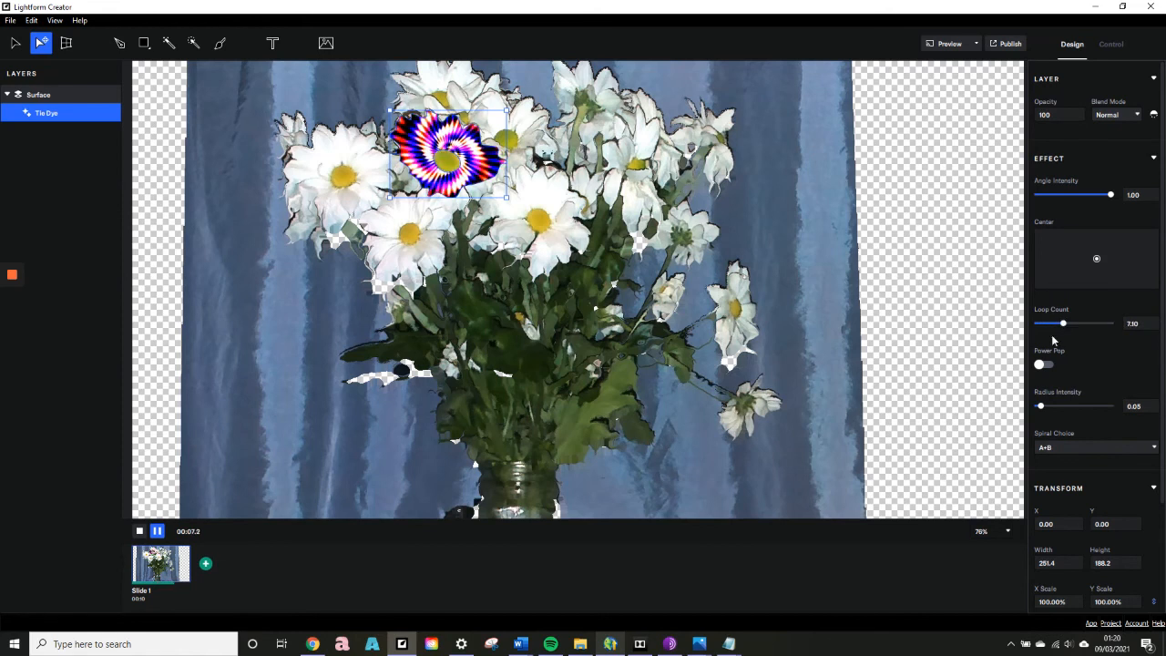
pyautogui.moveTo(1045, 407); pyautogui.dragTo(1057, 407)
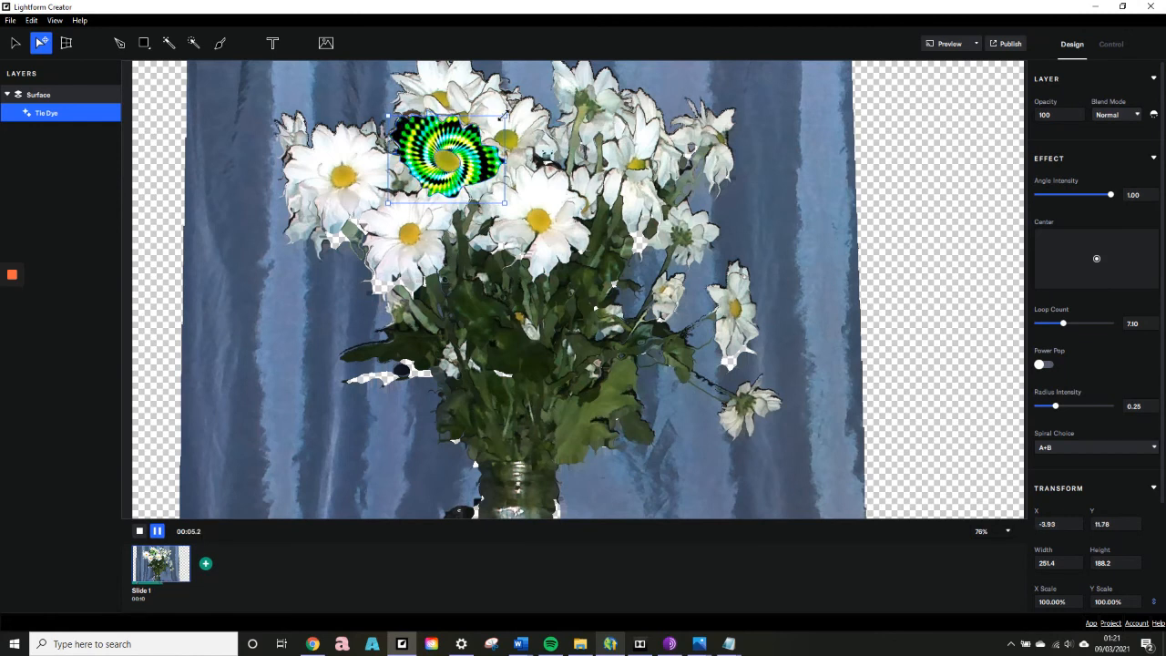
pyautogui.moveTo(505, 106); pyautogui.dragTo(505, 105)
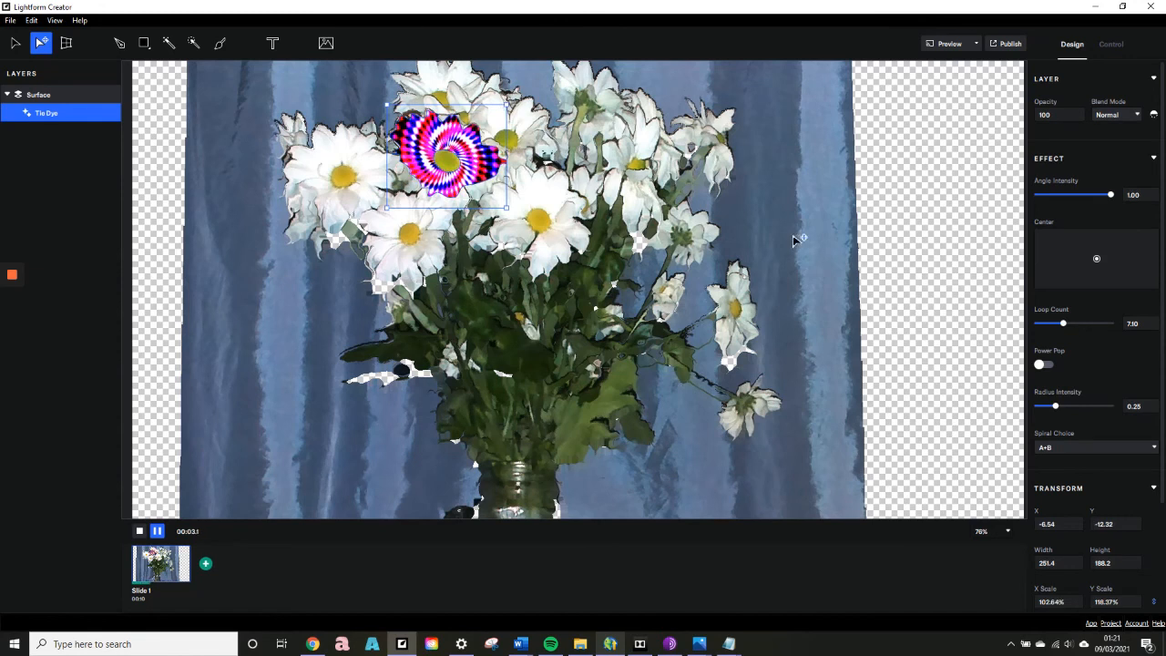
pyautogui.click(1104, 447)
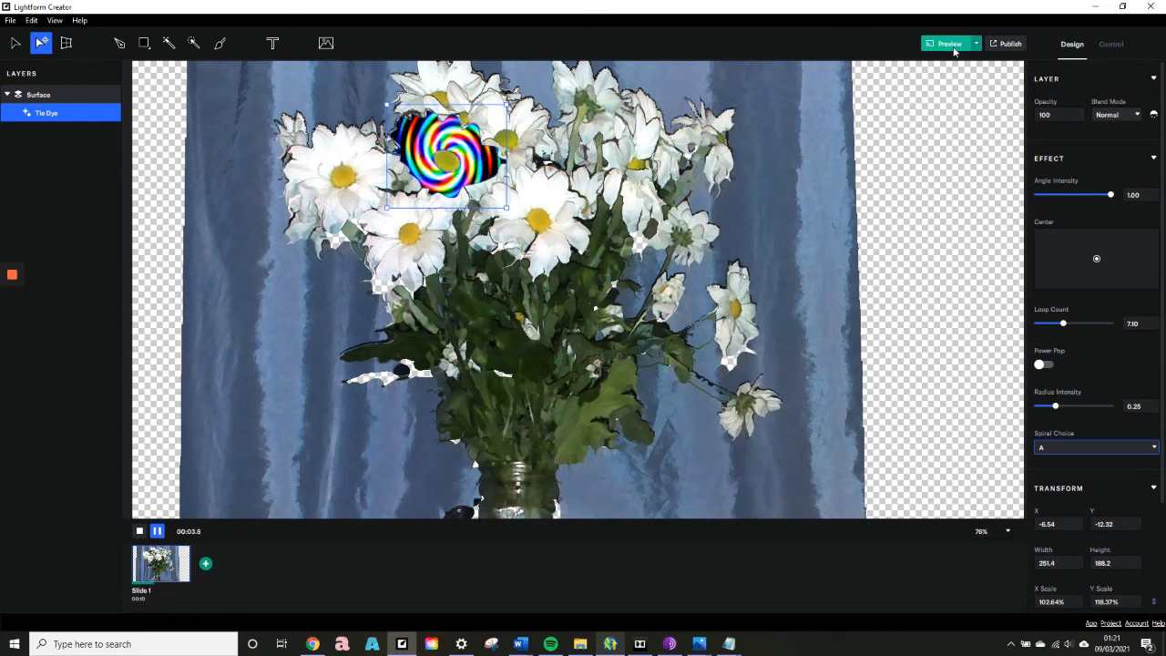
# Select the petals of the large daisy at the bouquet's centre with the Magic Brush, using brush size 17 and tolerance 5.
pyautogui.click(220, 42)
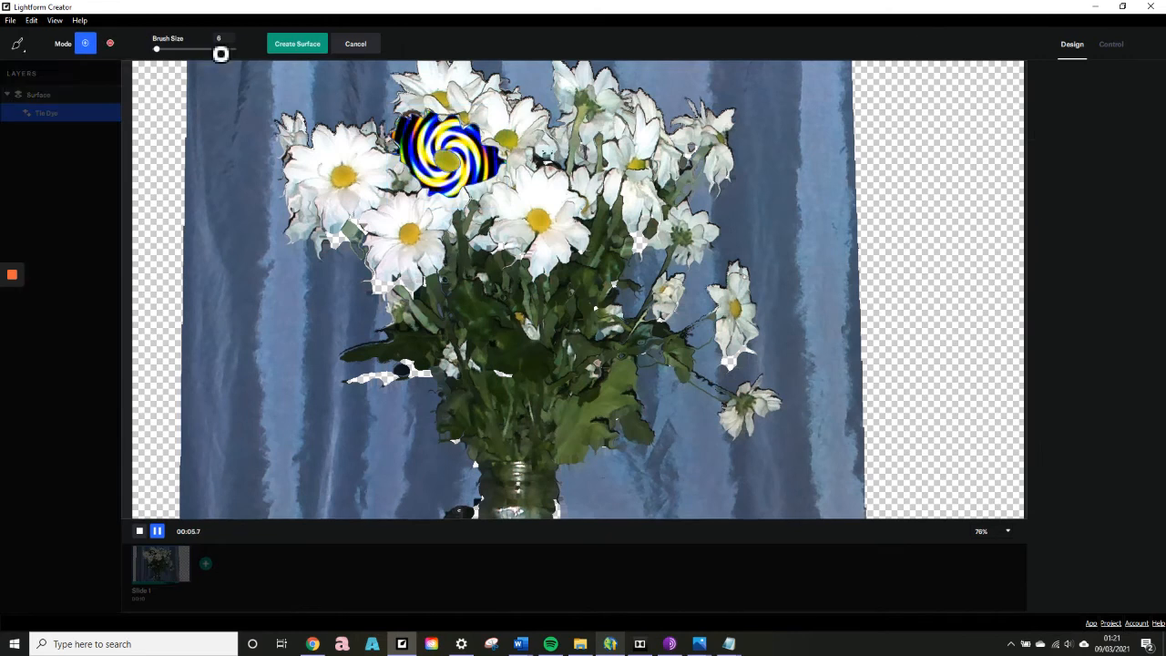
pyautogui.click(25, 52)
pyautogui.click(31, 86)
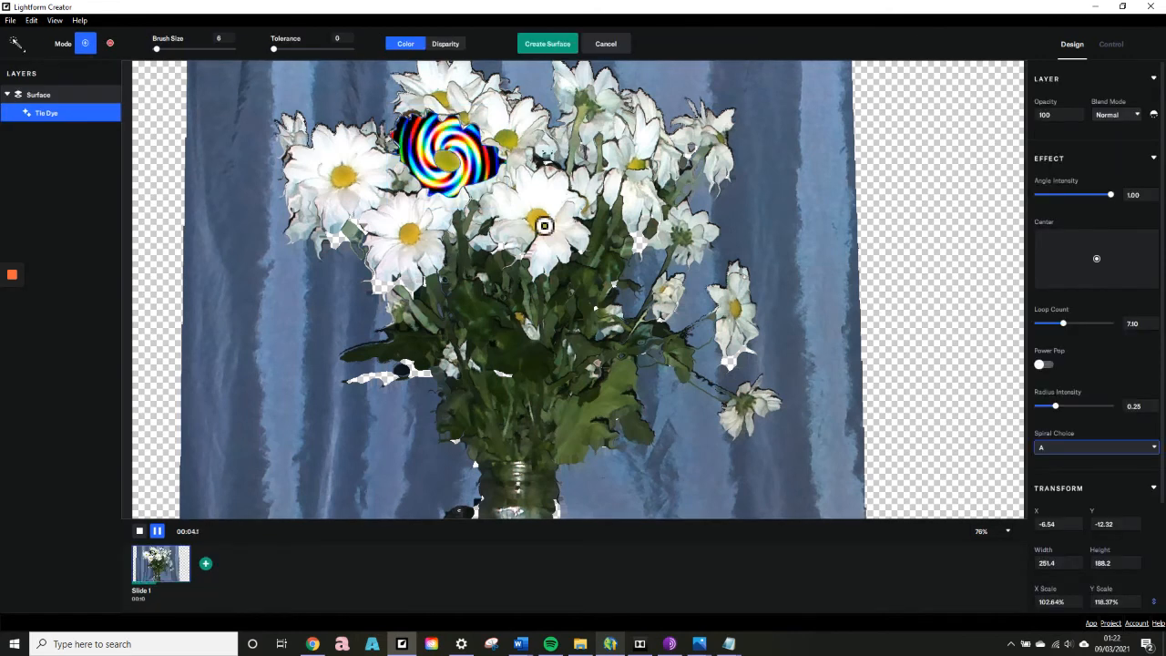
pyautogui.moveTo(536, 191)
pyautogui.mouseDown()
pyautogui.moveTo(546, 198)
pyautogui.moveTo(508, 195)
pyautogui.mouseUp()
pyautogui.moveTo(157, 50); pyautogui.dragTo(159, 49)
pyautogui.moveTo(274, 50); pyautogui.dragTo(277, 49)
pyautogui.moveTo(509, 233)
pyautogui.mouseDown()
pyautogui.moveTo(514, 194)
pyautogui.moveTo(549, 282)
pyautogui.mouseUp()
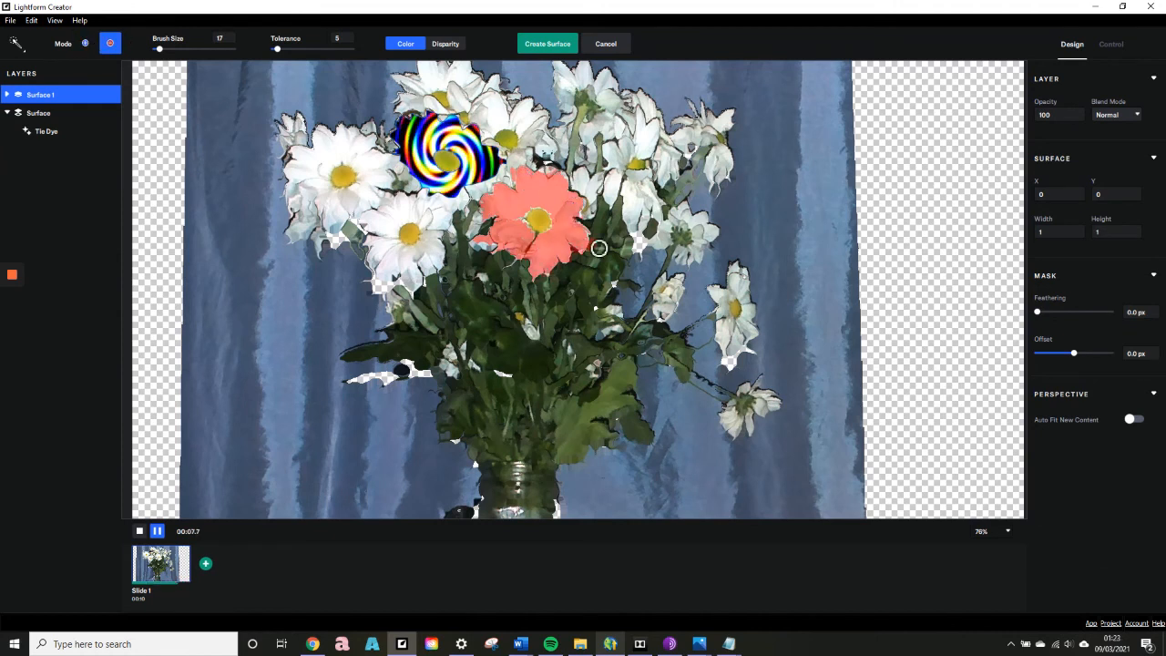